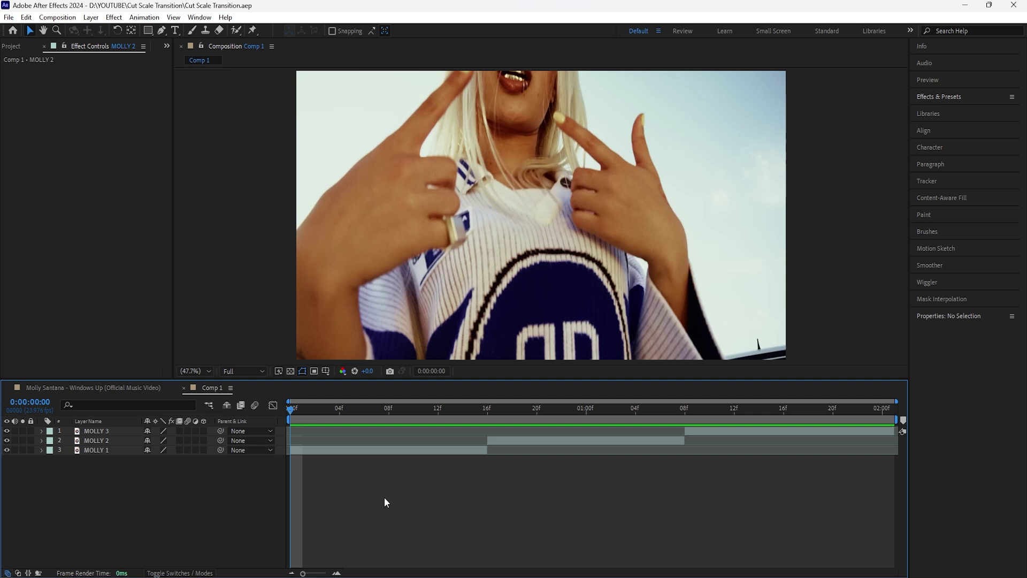
Assign the Yellow label colour to the MOLLY 2 layer
{"action": "left_click_drag", "start_coordinate": [302, 410], "coordinate": [488, 450]}
{"action": "left_click", "coordinate": [502, 442]}
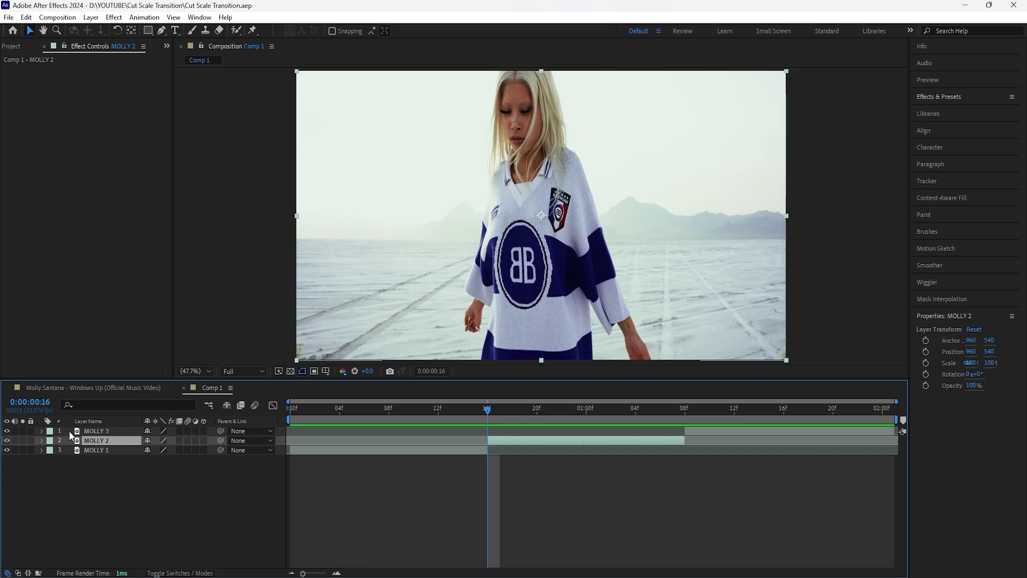
{"action": "left_click", "coordinate": [50, 441]}
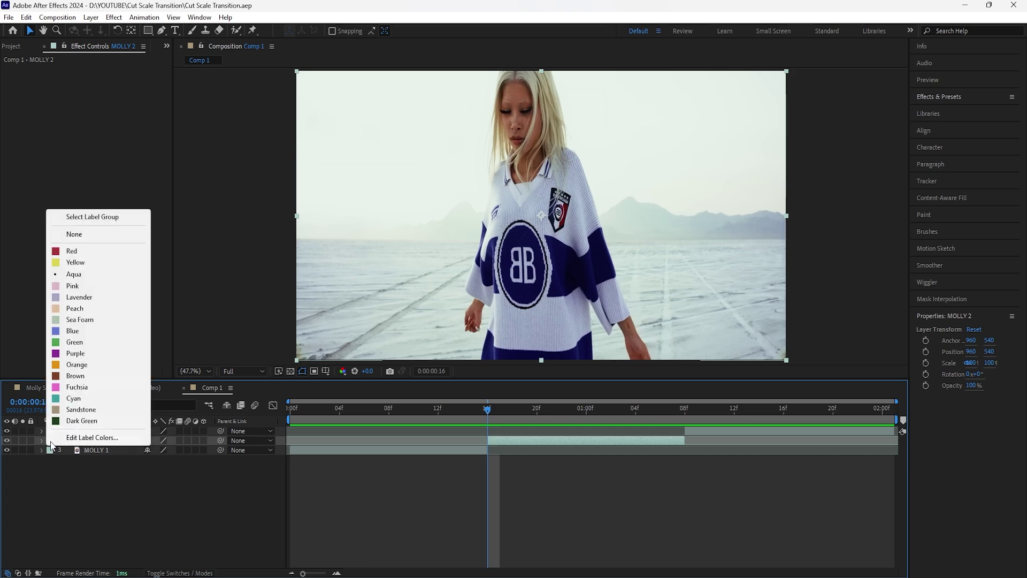
{"action": "left_click", "coordinate": [87, 263]}
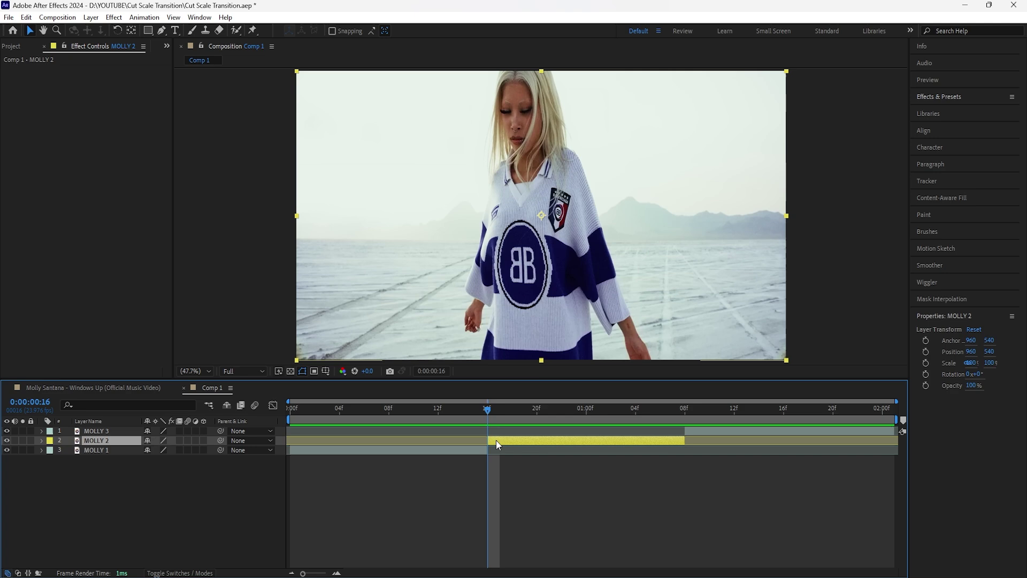
Split the MOLLY 2 clip into consecutive two-frame layers, cutting every two frames from 0:00:00:18 until the start of MOLLY 3
{"action": "key", "text": "Page_Down"}
{"action": "key", "text": "Page_Down"}
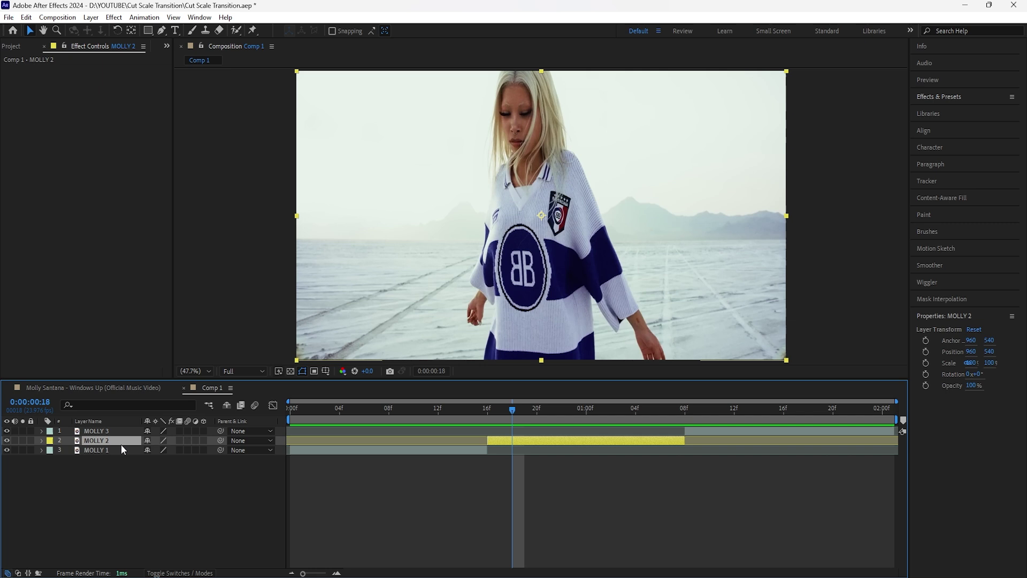
{"action": "key", "text": "ctrl+shift+d"}
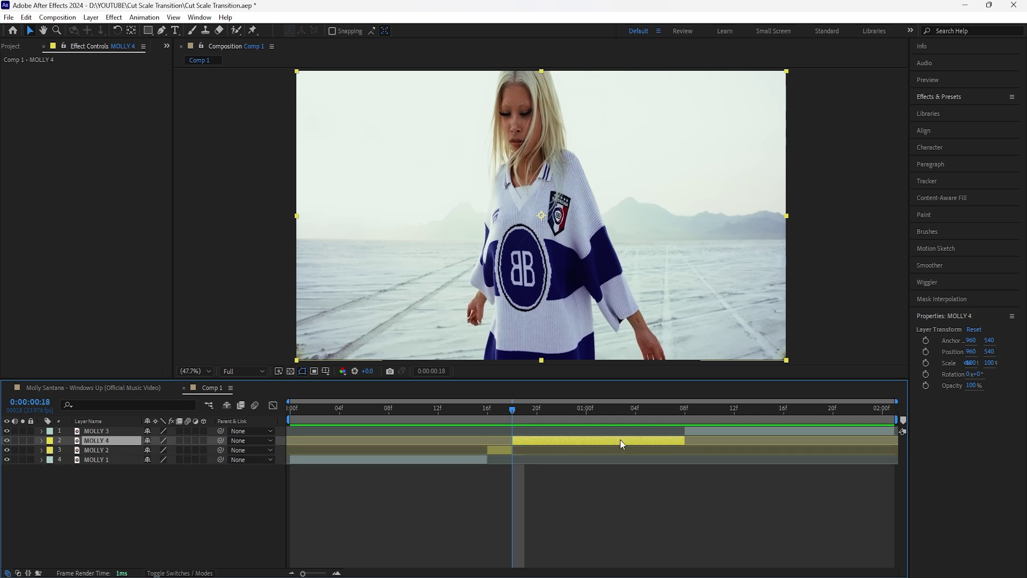
{"action": "key", "text": "Page_Down"}
{"action": "key", "text": "Page_Down"}
{"action": "key", "text": "ctrl+shift+d"}
{"action": "key", "text": "Page_Down"}
{"action": "key", "text": "Page_Down"}
{"action": "key", "text": "ctrl+shift+d"}
{"action": "key", "text": "Page_Down"}
{"action": "key", "text": "Page_Down"}
{"action": "key", "text": "ctrl+shift+d"}
{"action": "key", "text": "Page_Down"}
{"action": "key", "text": "Page_Down"}
{"action": "key", "text": "ctrl+shift+d"}
{"action": "key", "text": "ctrl+shift+d"}
{"action": "key", "text": "Page_Down"}
{"action": "key", "text": "Page_Down"}
{"action": "key", "text": "ctrl+shift+d"}
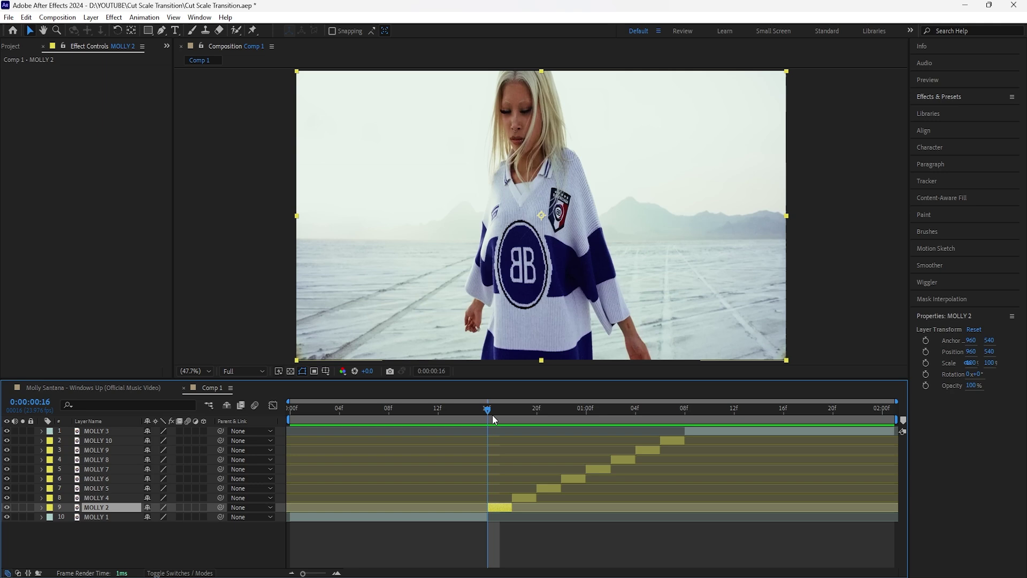
Reveal the Scale and Position properties of all the yellow-labelled layers from MOLLY 2 to MOLLY 10
{"action": "left_click", "coordinate": [512, 413]}
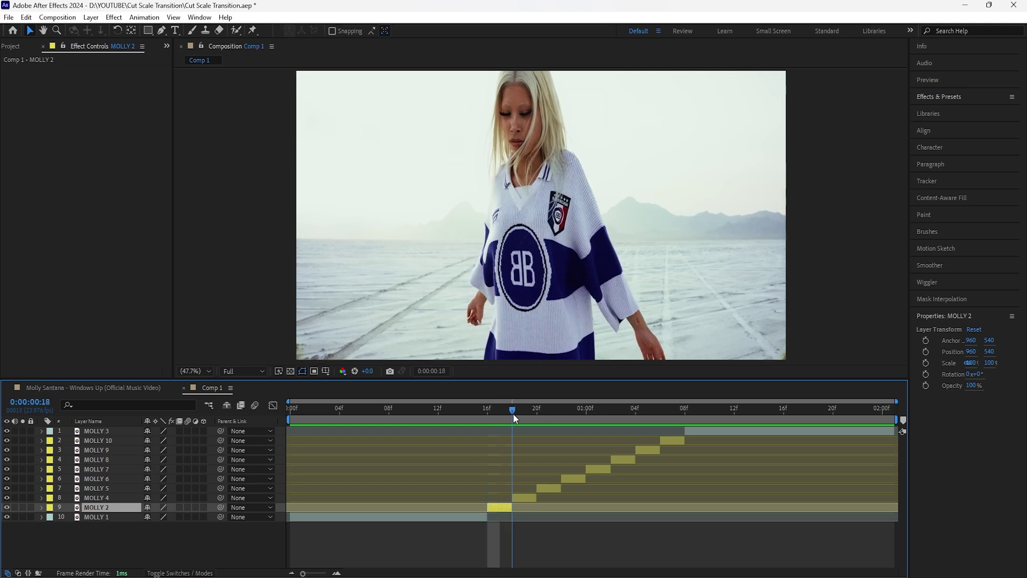
{"action": "left_click_drag", "start_coordinate": [512, 413], "coordinate": [490, 450]}
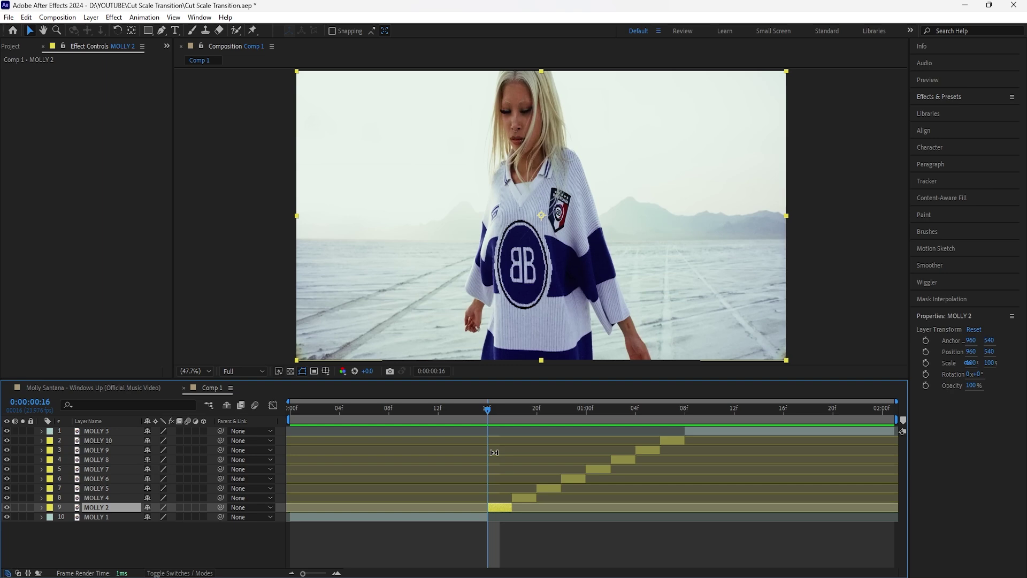
{"action": "left_click", "coordinate": [113, 442], "text": "shift"}
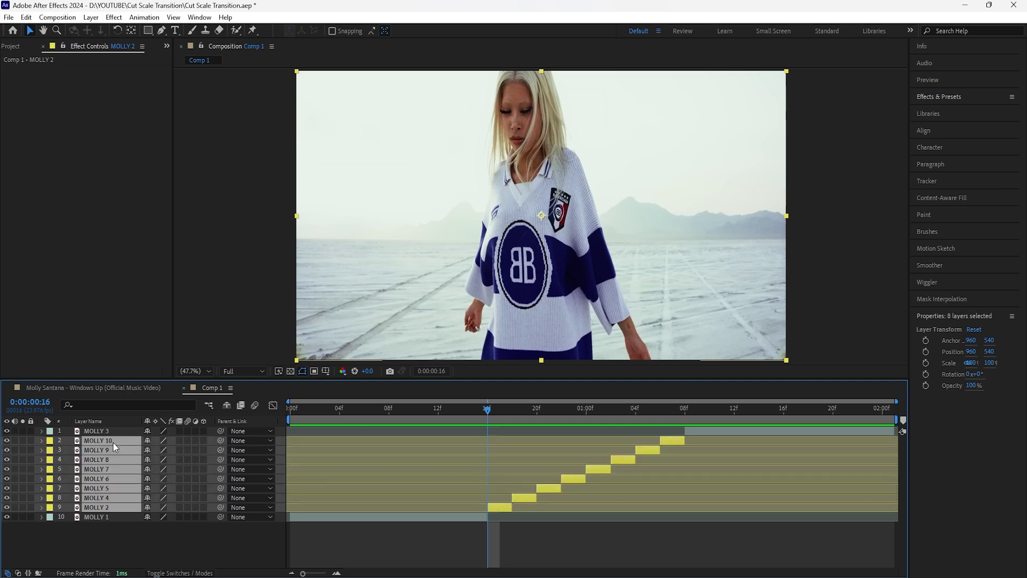
{"action": "key", "text": "s"}
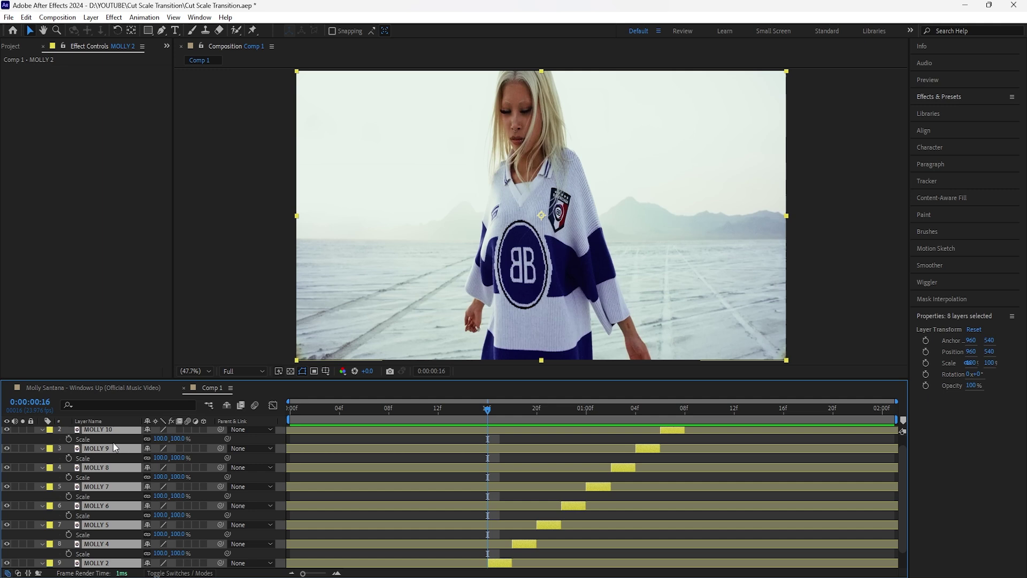
{"action": "key", "text": "shift+p"}
{"action": "scroll", "coordinate": [105, 553], "scroll_direction": "down", "scroll_amount": 1}
Scale the MOLLY 2 layer to 404% and set its position to 771, 1646 to frame the face
{"action": "left_click", "coordinate": [105, 553]}
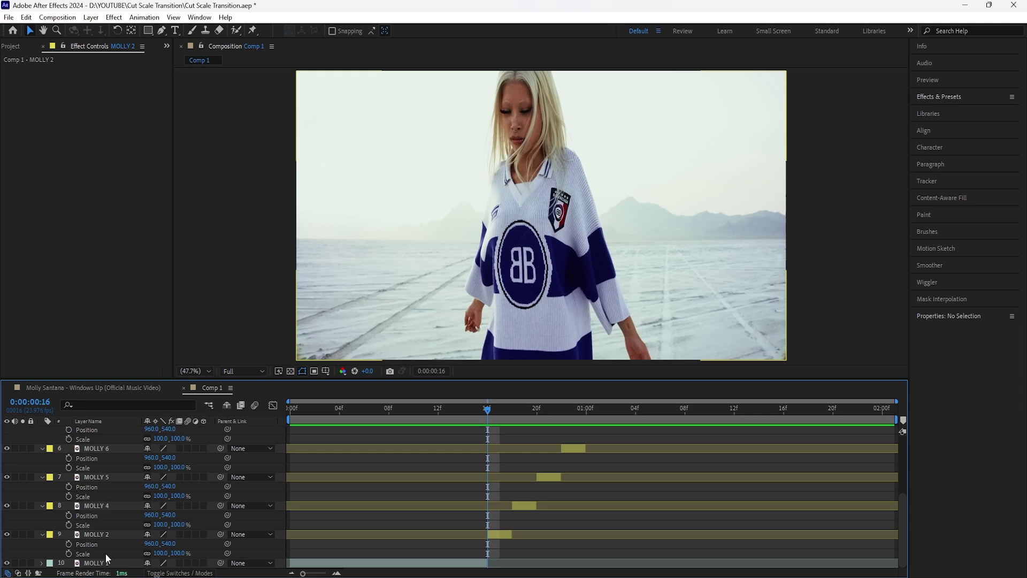
{"action": "left_click", "coordinate": [111, 534]}
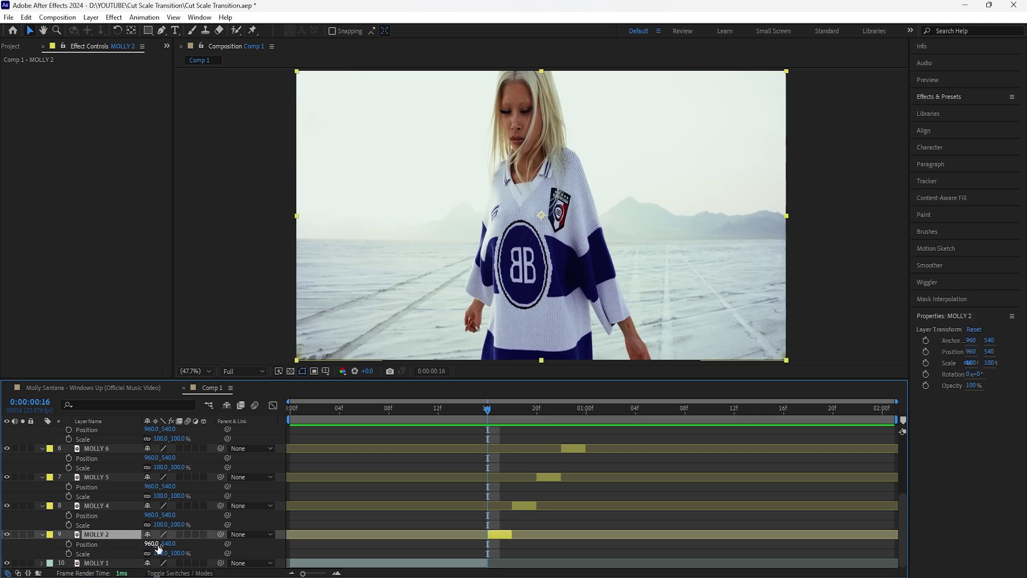
{"action": "left_click_drag", "start_coordinate": [160, 553], "coordinate": [319, 538]}
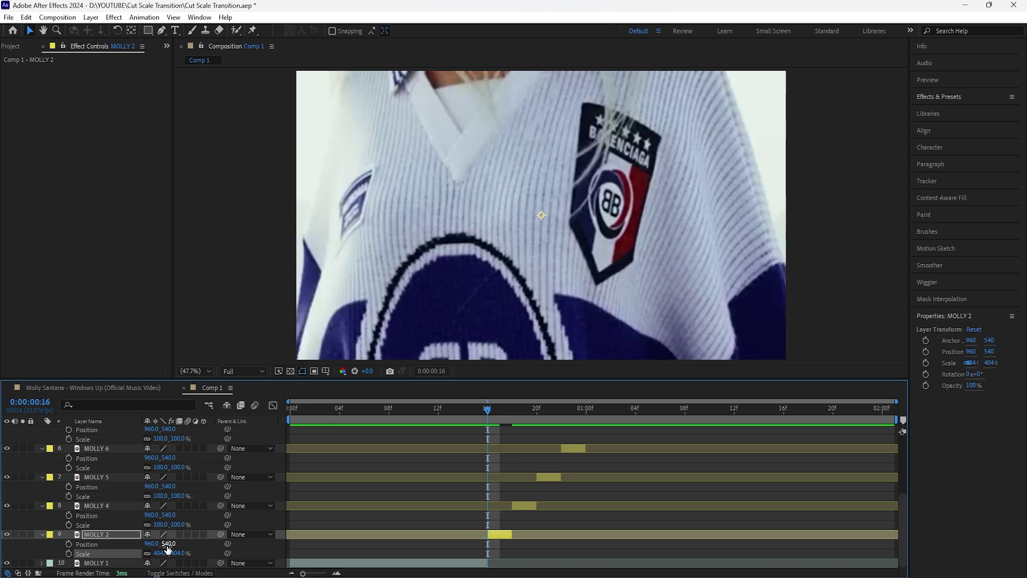
{"action": "left_click_drag", "start_coordinate": [168, 547], "coordinate": [747, 557]}
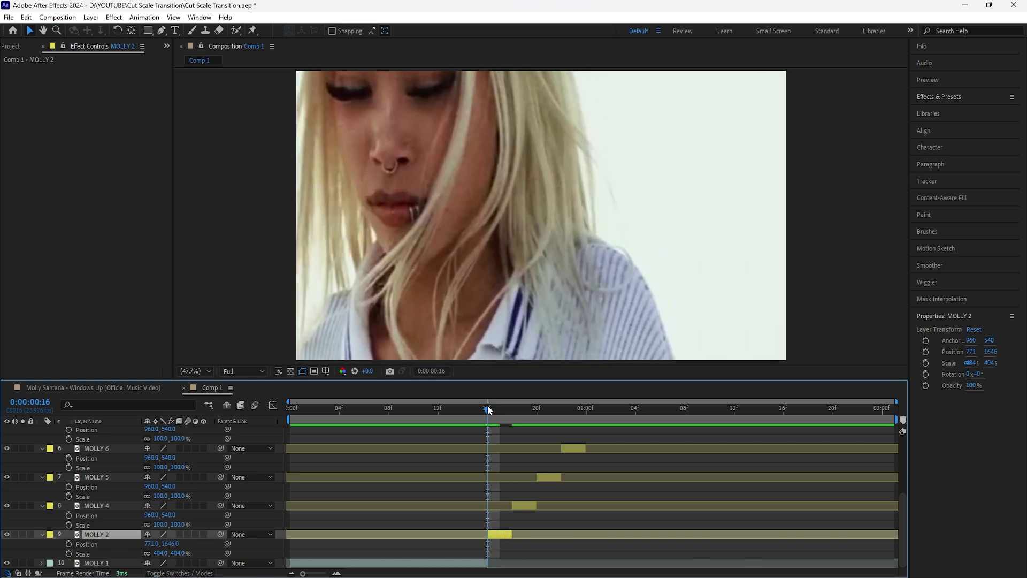
At 0:00:00:18, scale the MOLLY 4 layer to 536% and set its position to 1305, 2373
{"action": "left_click_drag", "start_coordinate": [488, 409], "coordinate": [511, 409]}
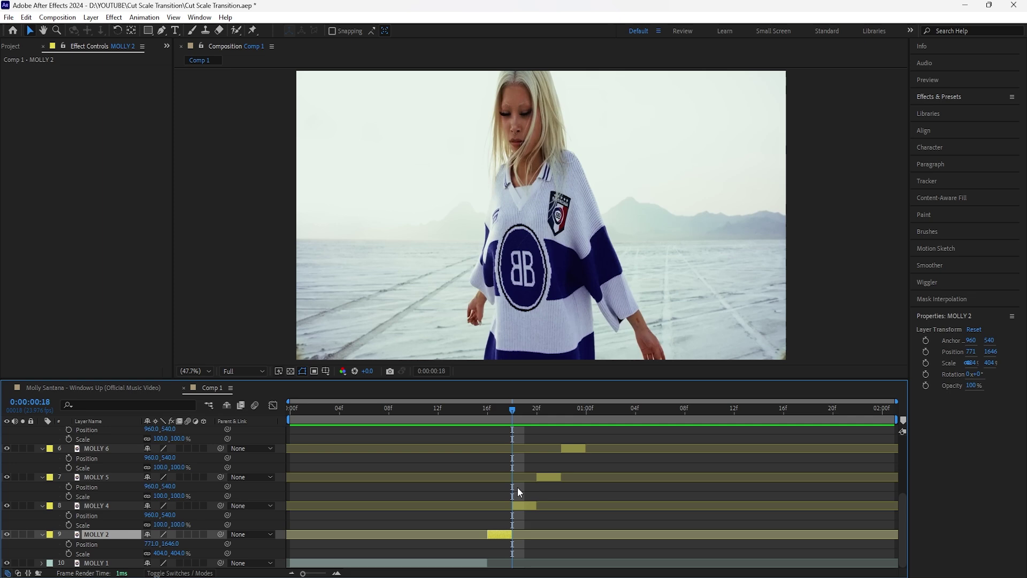
{"action": "left_click", "coordinate": [521, 506]}
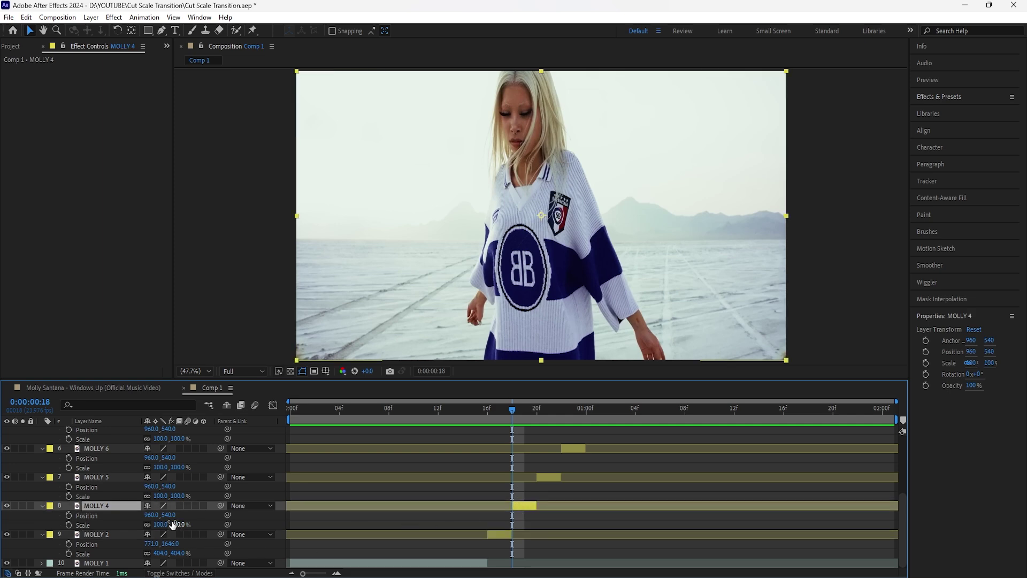
{"action": "left_click_drag", "start_coordinate": [172, 525], "coordinate": [336, 515]}
{"action": "left_click_drag", "start_coordinate": [168, 515], "coordinate": [275, 513]}
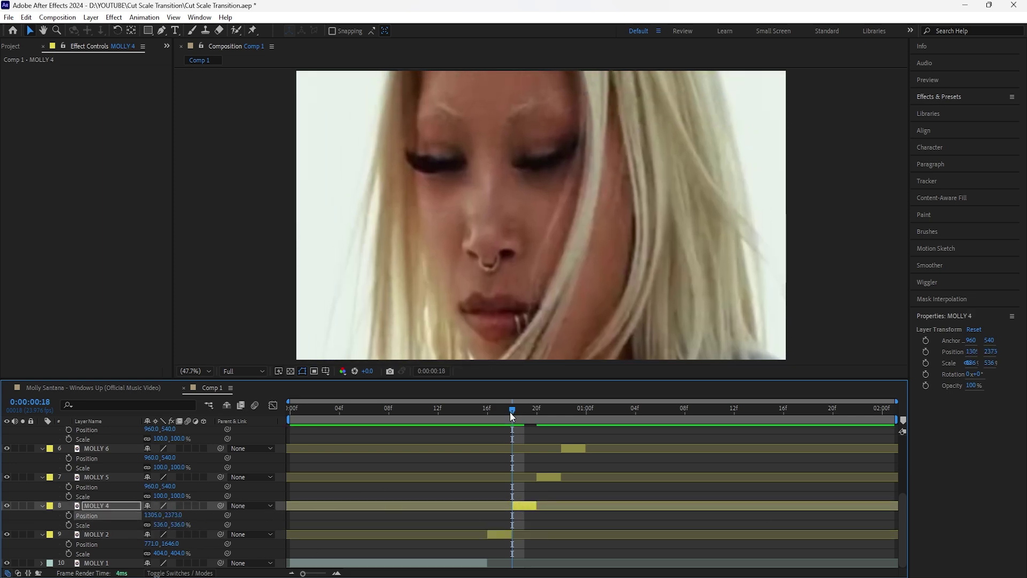
{"action": "left_click_drag", "start_coordinate": [509, 412], "coordinate": [537, 413]}
{"action": "left_click", "coordinate": [548, 477]}
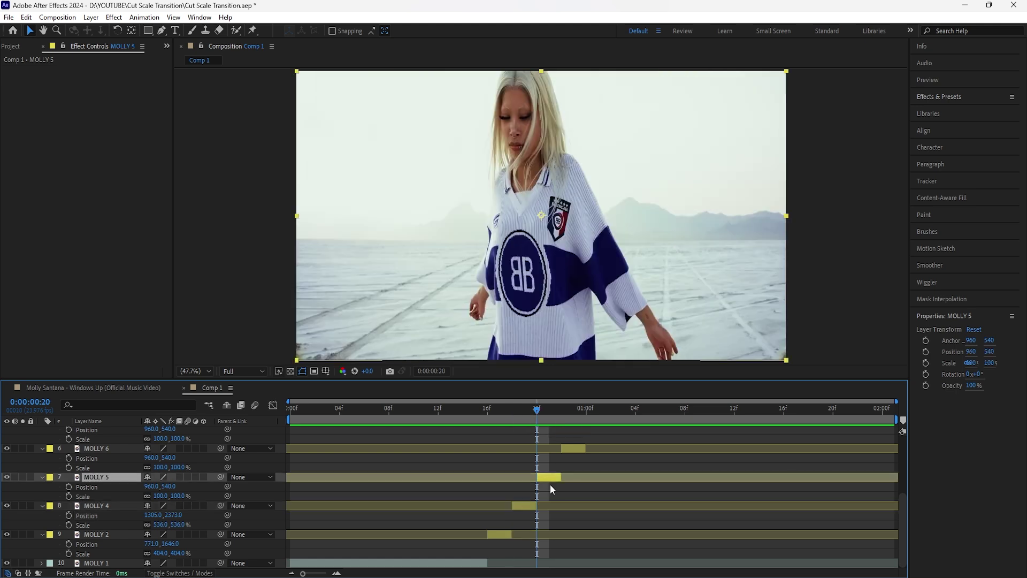
{"action": "left_click", "coordinate": [99, 497]}
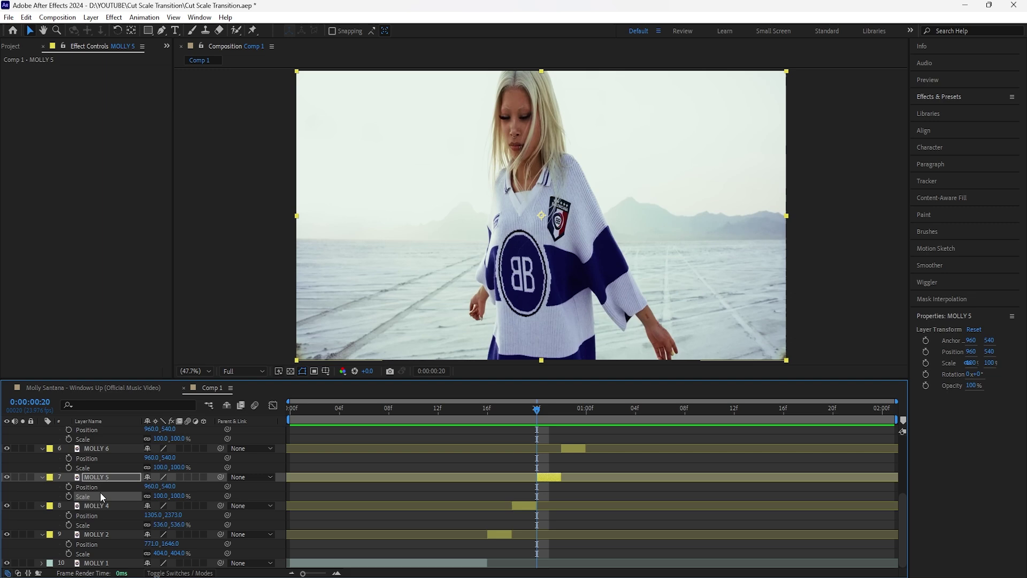
At 0:00:00:22, scale the MOLLY 6 layer to 425% and set its position to 835, 1764
{"action": "left_click", "coordinate": [562, 410]}
{"action": "scroll", "coordinate": [573, 457], "scroll_direction": "up", "scroll_amount": 1}
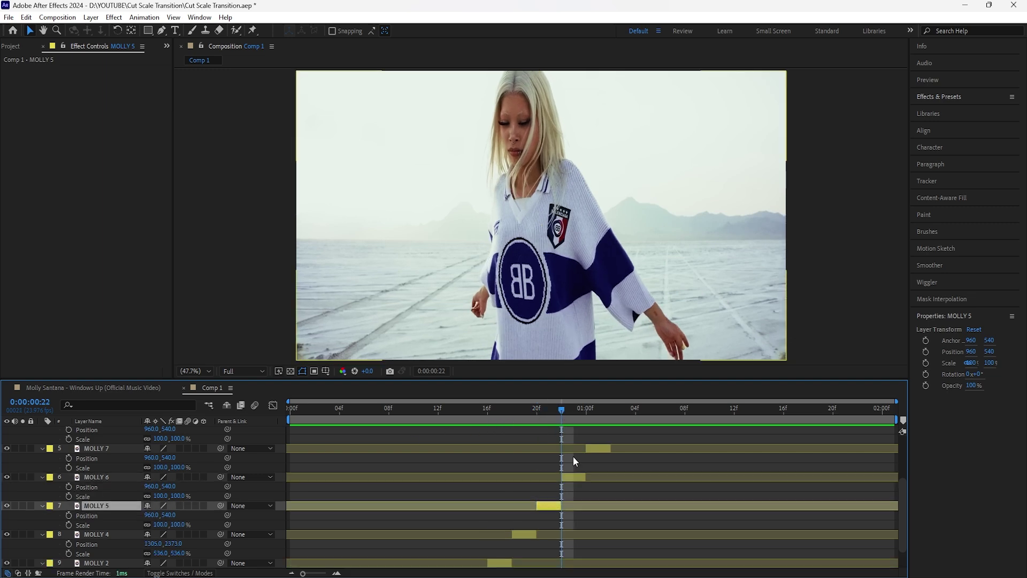
{"action": "left_click", "coordinate": [577, 477]}
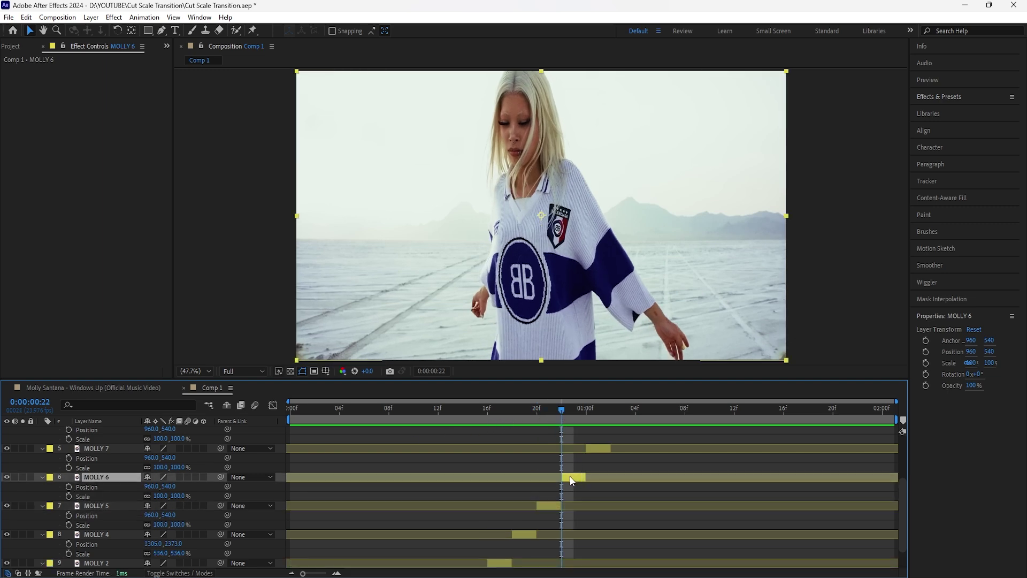
{"action": "left_click_drag", "start_coordinate": [160, 496], "coordinate": [339, 477]}
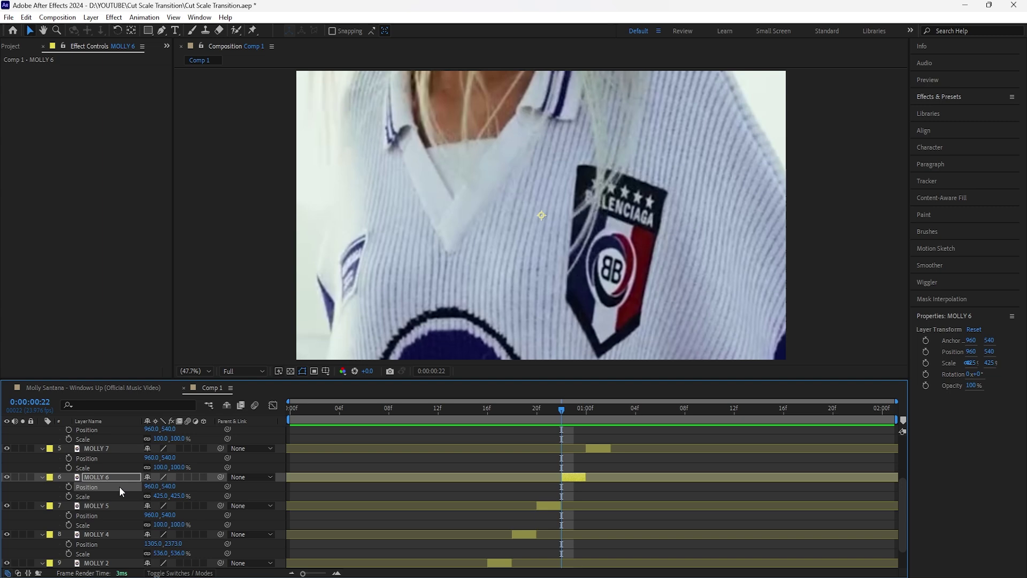
{"action": "left_click_drag", "start_coordinate": [168, 486], "coordinate": [807, 505]}
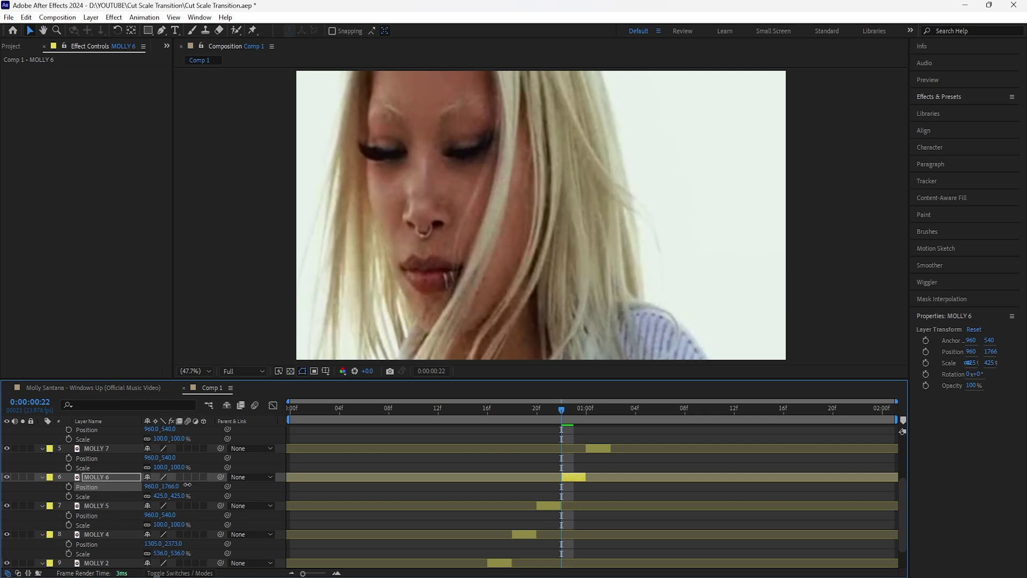
{"action": "left_click_drag", "start_coordinate": [188, 484], "coordinate": [185, 484]}
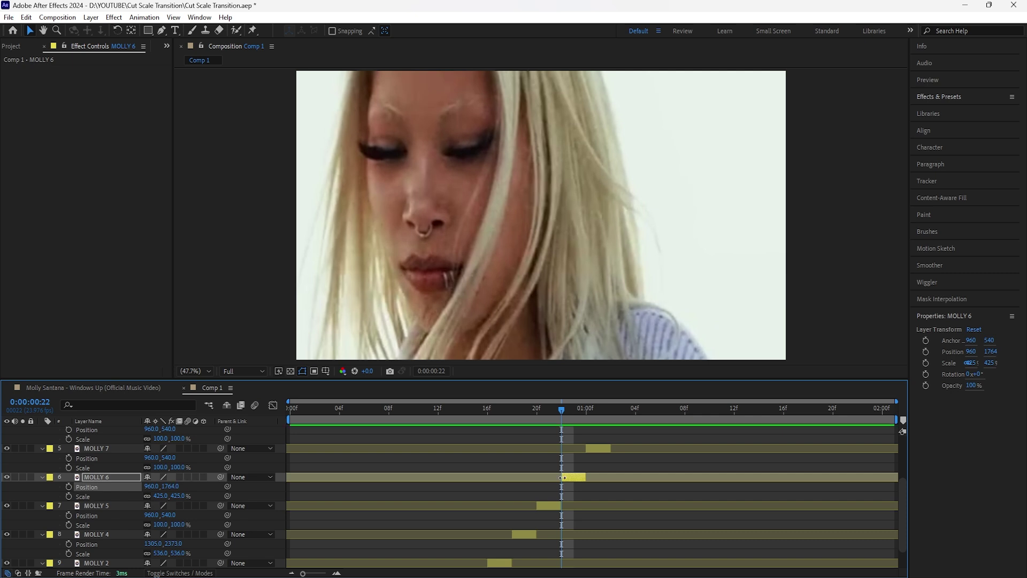
{"action": "left_click_drag", "start_coordinate": [150, 486], "coordinate": [83, 486]}
Keyframe MOLLY 6's position from 835, 1764 at 0:00:00:22 to 433, 1764 at the layer's end, 0:00:01:00
{"action": "left_click", "coordinate": [69, 487]}
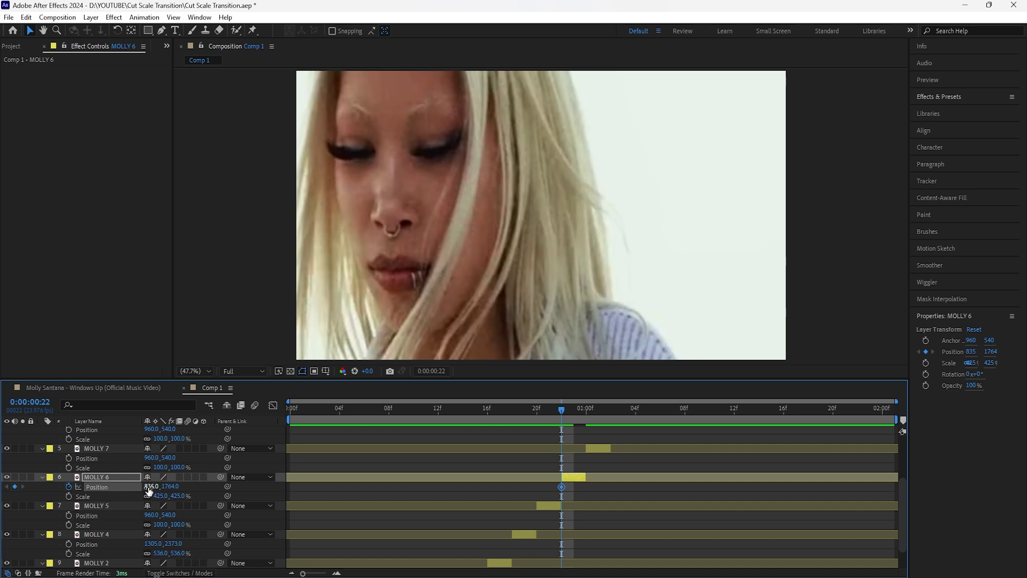
{"action": "left_click", "coordinate": [574, 409]}
{"action": "left_click_drag", "start_coordinate": [151, 486], "coordinate": [71, 492]}
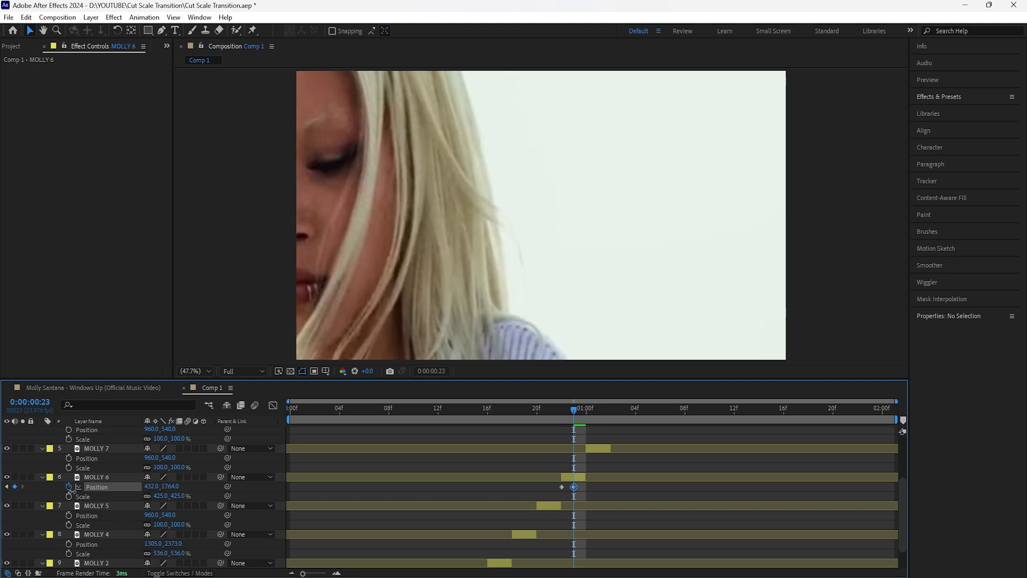
{"action": "left_click_drag", "start_coordinate": [152, 486], "coordinate": [164, 486]}
{"action": "key", "text": "ctrl+z"}
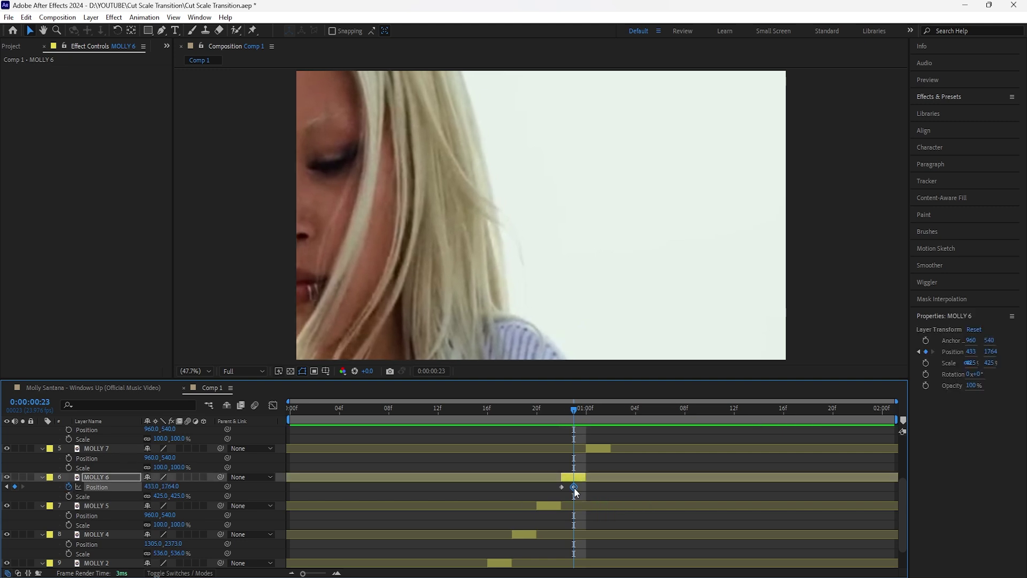
{"action": "mouse_move", "coordinate": [574, 486]}
{"action": "left_mouse_down"}
{"action": "mouse_move", "coordinate": [594, 487]}
{"action": "mouse_move", "coordinate": [555, 483]}
{"action": "left_mouse_up"}
{"action": "left_click", "coordinate": [592, 490]}
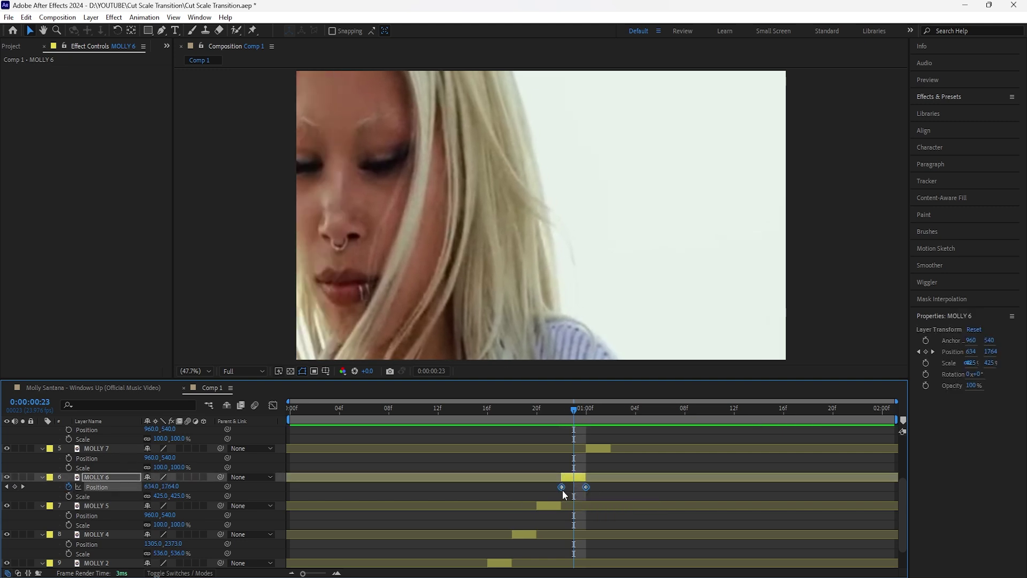
Apply Easy Ease to both MOLLY 6 position keyframes and enable motion blur on the layer
{"action": "right_click", "coordinate": [561, 486]}
{"action": "mouse_move", "coordinate": [615, 479]}
{"action": "left_click", "coordinate": [716, 518]}
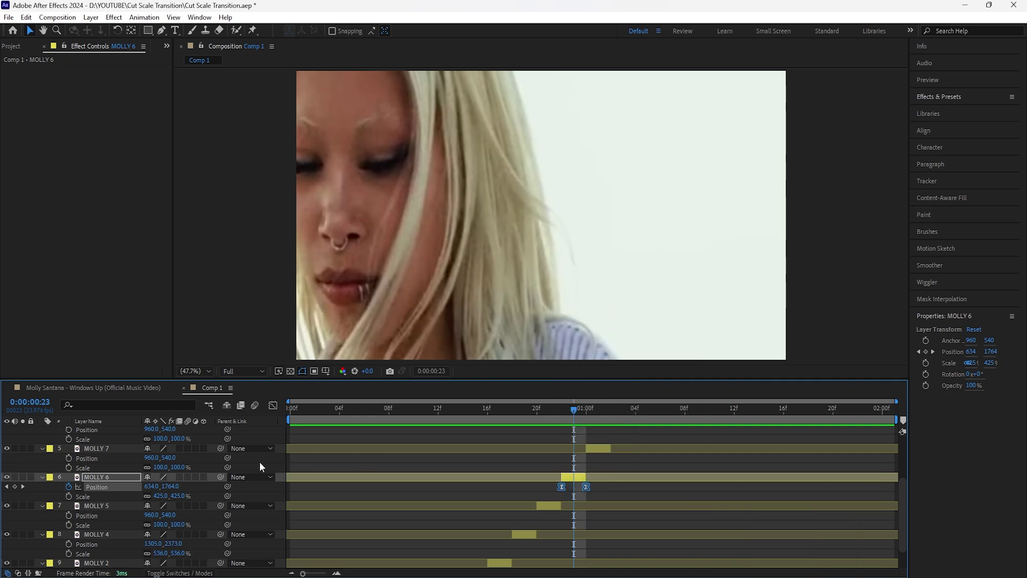
{"action": "left_click", "coordinate": [187, 477]}
Preview the cut from the end of MOLLY 1 into the scaled two-frame layers
{"action": "left_click", "coordinate": [390, 409]}
{"action": "scroll", "coordinate": [393, 445], "scroll_direction": "down", "scroll_amount": 1}
{"action": "key", "text": "space"}
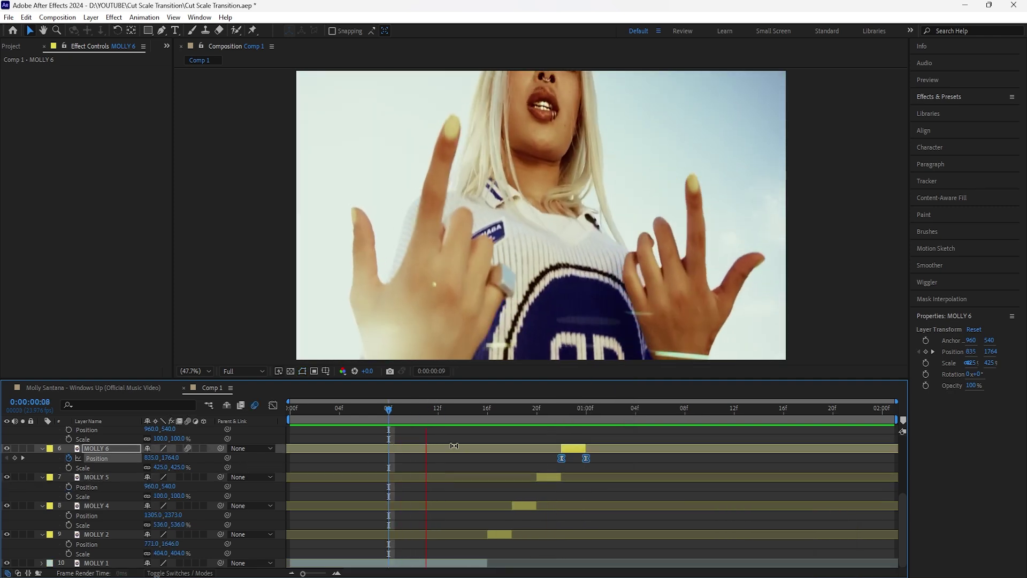
{"action": "key", "text": "space"}
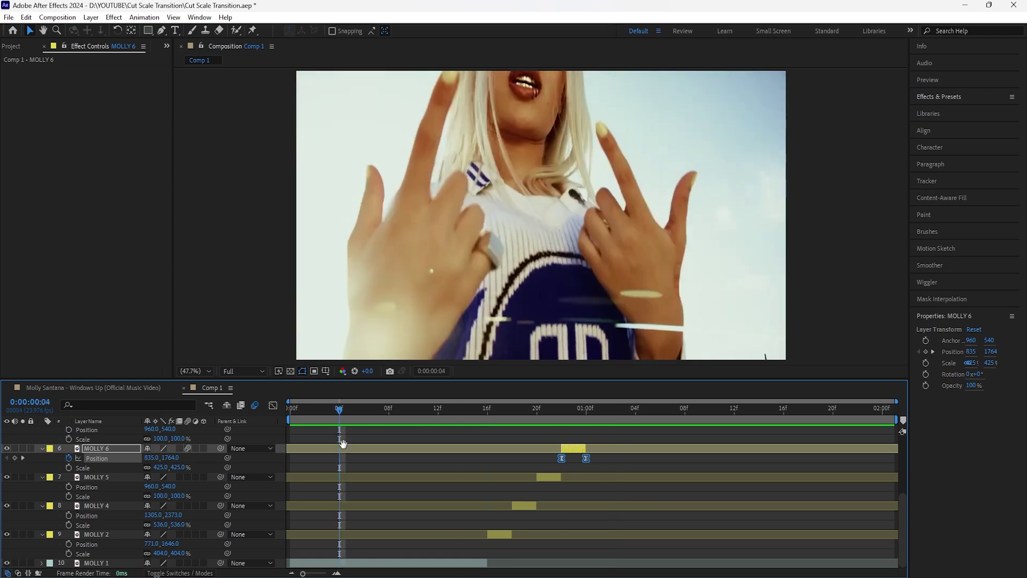
{"action": "key", "text": "space"}
At 0:00:01:00, scale the MOLLY 7 layer to 142% and set its position to 985, 757
{"action": "scroll", "coordinate": [89, 503], "scroll_direction": "up", "scroll_amount": 3}
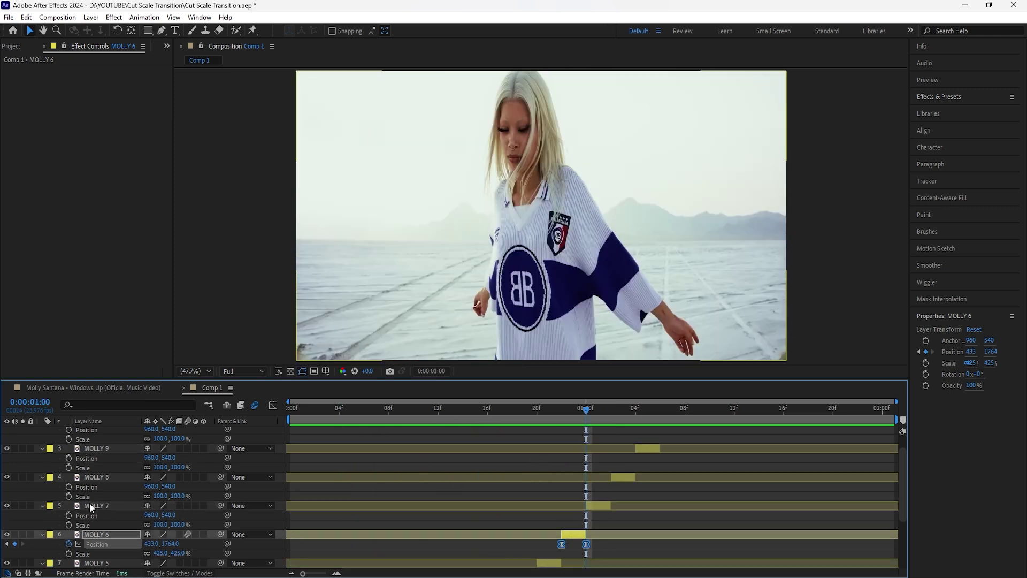
{"action": "left_click", "coordinate": [116, 505]}
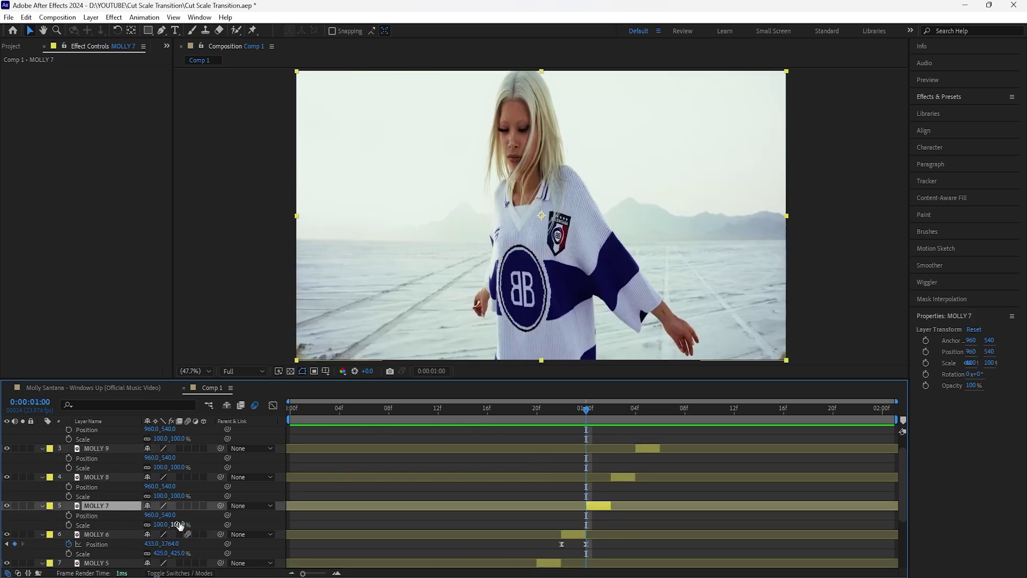
{"action": "mouse_move", "coordinate": [178, 524]}
{"action": "left_mouse_down"}
{"action": "mouse_move", "coordinate": [201, 520]}
{"action": "mouse_move", "coordinate": [180, 514]}
{"action": "mouse_move", "coordinate": [294, 508]}
{"action": "mouse_move", "coordinate": [165, 514]}
{"action": "left_mouse_up"}
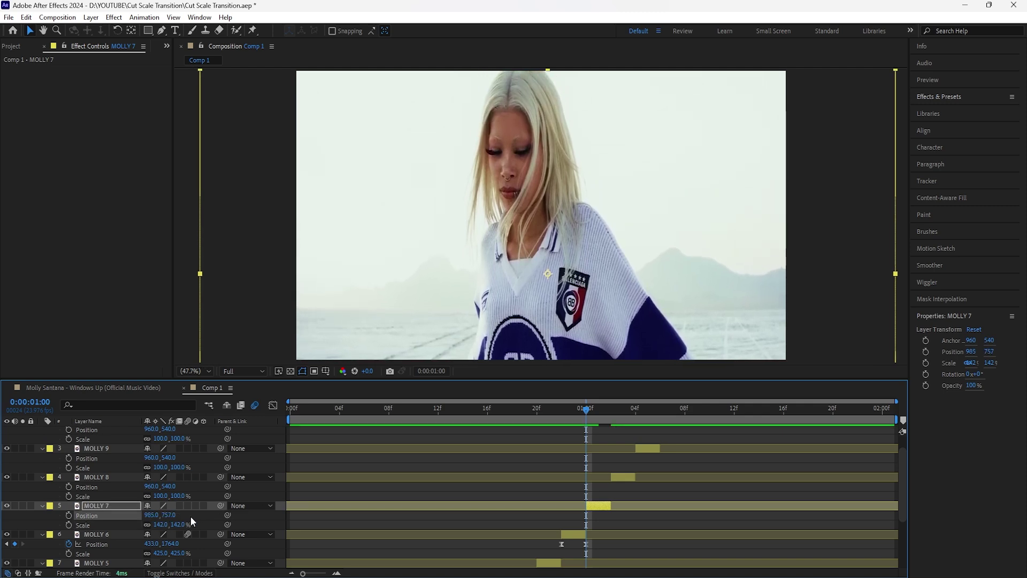
{"action": "left_click", "coordinate": [191, 522]}
At 0:00:01:02, scale the MOLLY 8 layer to 323% and set its position to 1095, 1283
{"action": "left_click_drag", "start_coordinate": [588, 413], "coordinate": [611, 408]}
{"action": "left_click", "coordinate": [623, 477]}
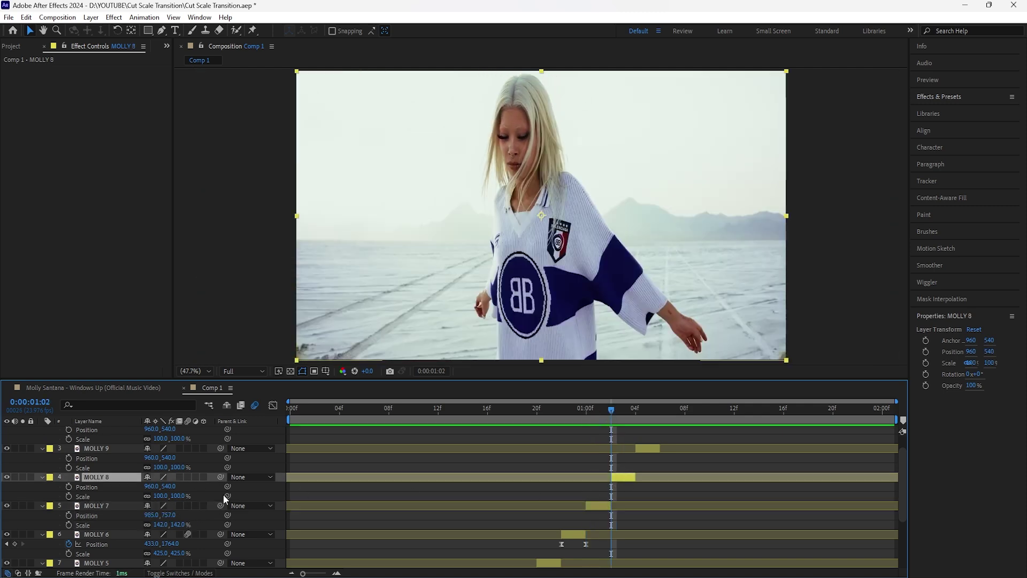
{"action": "left_click_drag", "start_coordinate": [182, 500], "coordinate": [285, 483]}
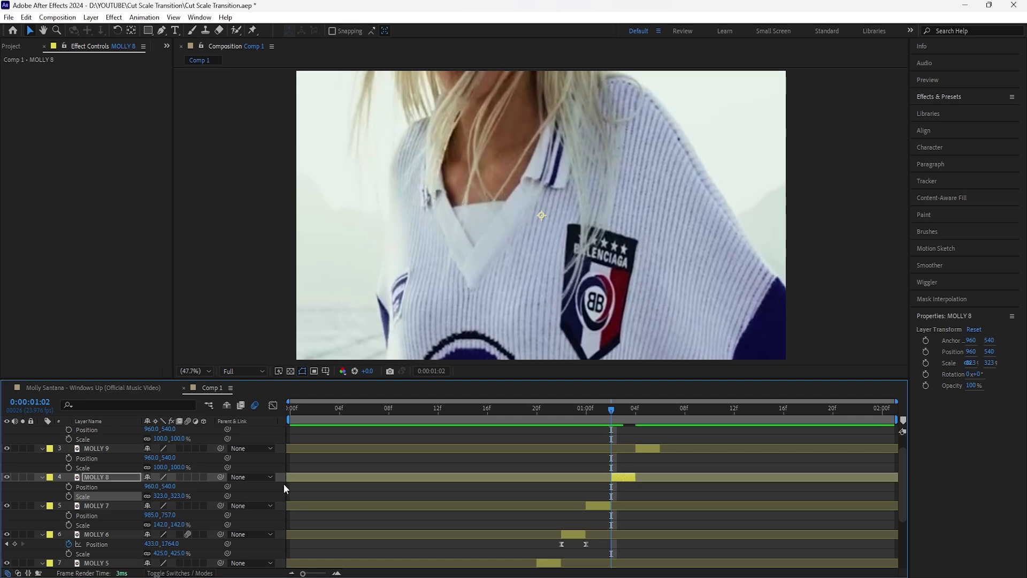
{"action": "left_click_drag", "start_coordinate": [169, 486], "coordinate": [593, 455]}
{"action": "left_click_drag", "start_coordinate": [151, 485], "coordinate": [225, 486]}
{"action": "scroll", "coordinate": [627, 441], "scroll_direction": "up", "scroll_amount": 1}
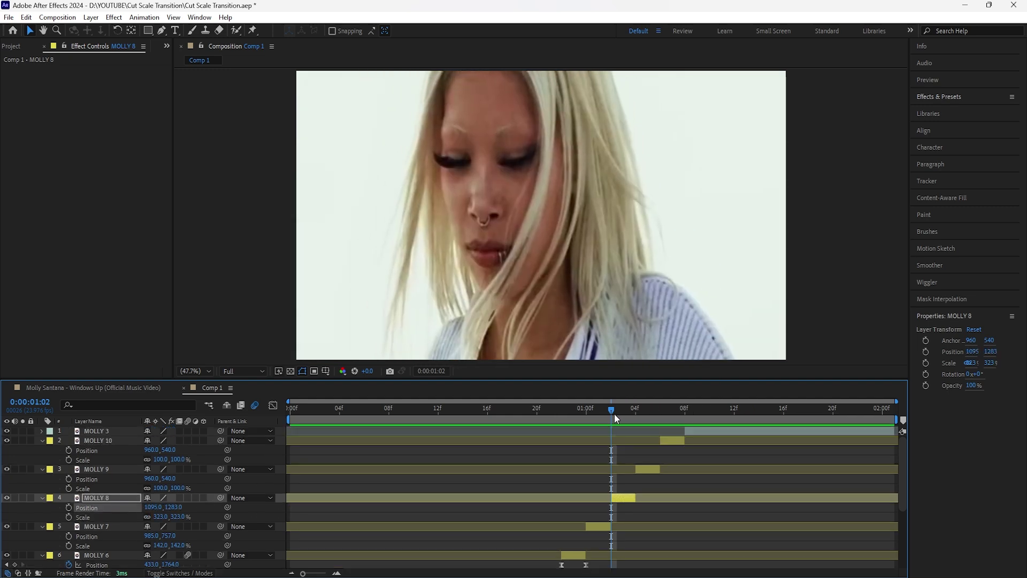
At 0:00:01:04, scale the MOLLY 9 layer to 480% and set its position to 2433, 803
{"action": "left_click_drag", "start_coordinate": [614, 415], "coordinate": [635, 412]}
{"action": "left_click", "coordinate": [649, 467]}
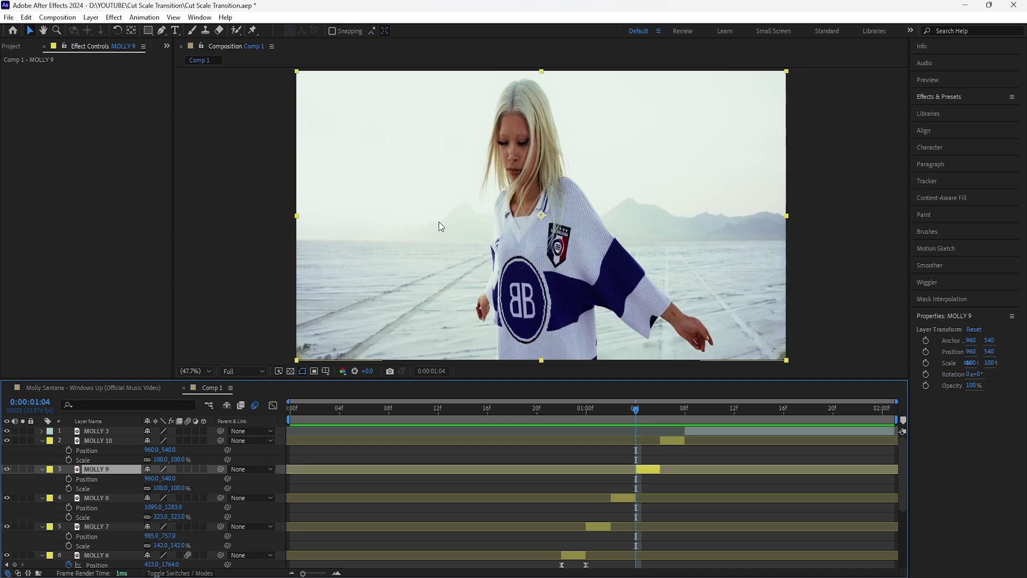
{"action": "left_click_drag", "start_coordinate": [165, 488], "coordinate": [932, 465]}
{"action": "left_click_drag", "start_coordinate": [170, 479], "coordinate": [311, 487]}
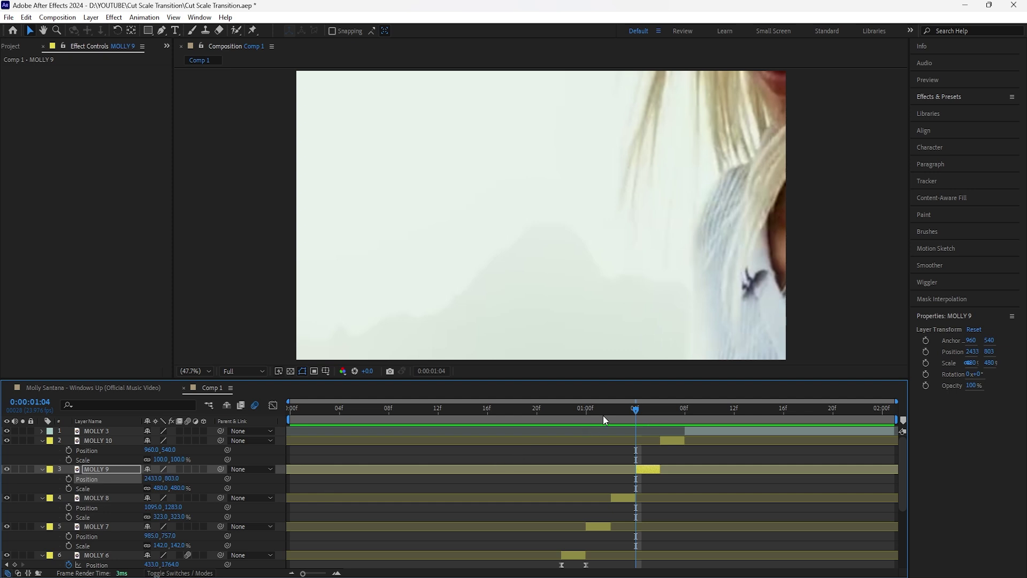
At 0:00:01:06, scale the MOLLY 10 layer to 588% and set its position to 1492, 1774
{"action": "left_click_drag", "start_coordinate": [602, 416], "coordinate": [660, 410]}
{"action": "left_click", "coordinate": [673, 439]}
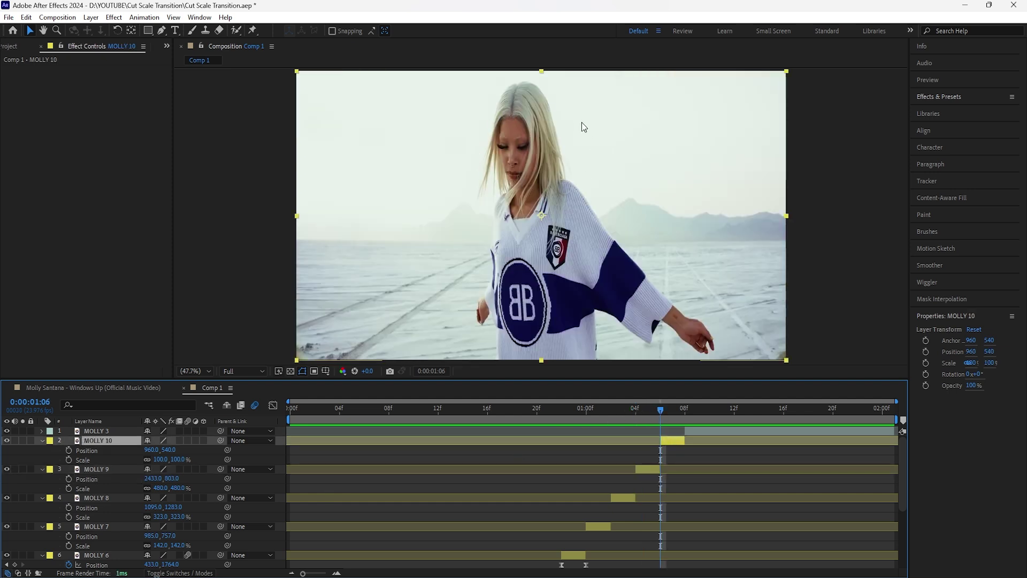
{"action": "left_click_drag", "start_coordinate": [160, 459], "coordinate": [840, 461]}
{"action": "left_click_drag", "start_coordinate": [154, 450], "coordinate": [438, 457]}
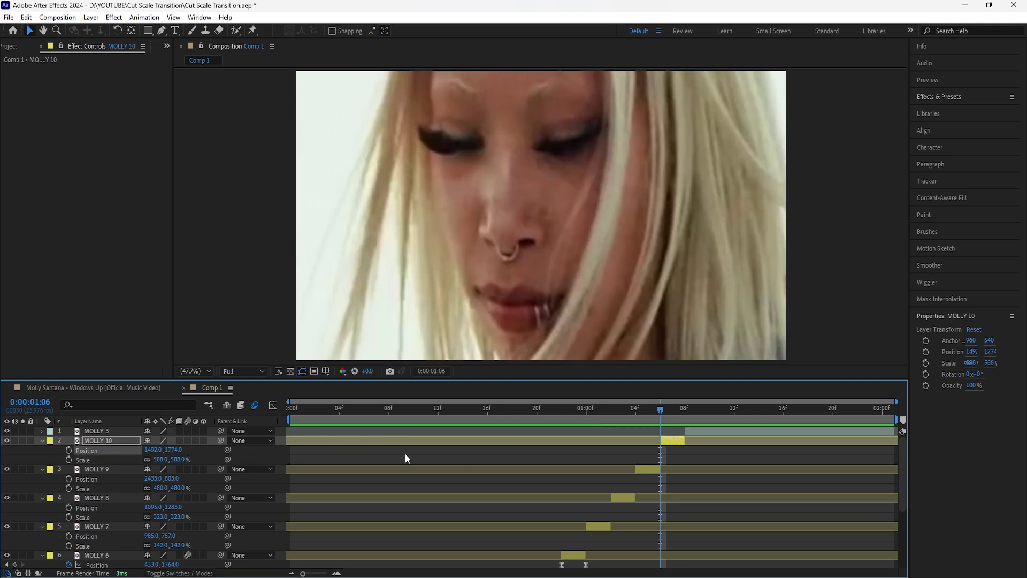
Collapse the properties of all layers from MOLLY 3 to MOLLY 1 and preview the composition from its start
{"action": "left_click", "coordinate": [111, 431]}
{"action": "scroll", "coordinate": [114, 507], "scroll_direction": "down", "scroll_amount": 4}
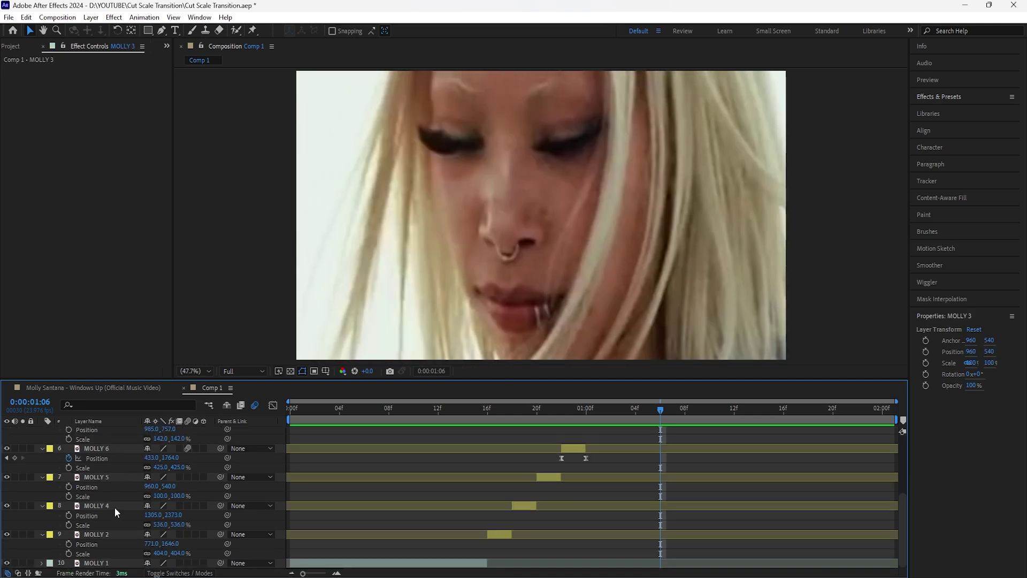
{"action": "left_click", "coordinate": [106, 563], "text": "shift"}
{"action": "key", "text": "u"}
{"action": "left_click", "coordinate": [198, 533]}
{"action": "key", "text": "Home"}
{"action": "key", "text": "space"}
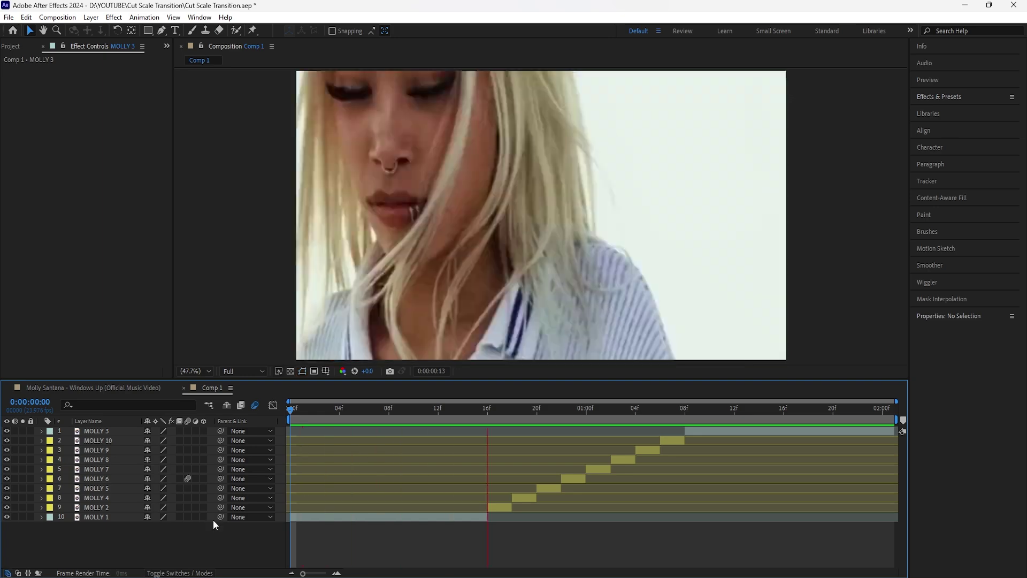